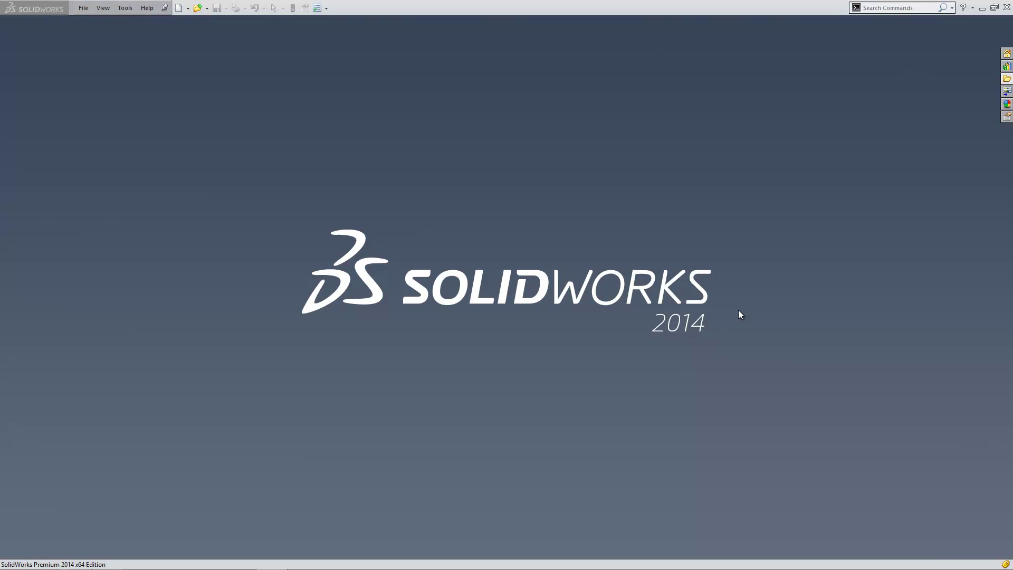
- Check that the new-document choices offer only the standard Part, Assembly and Drawing templates, then cancel
click(180, 9)
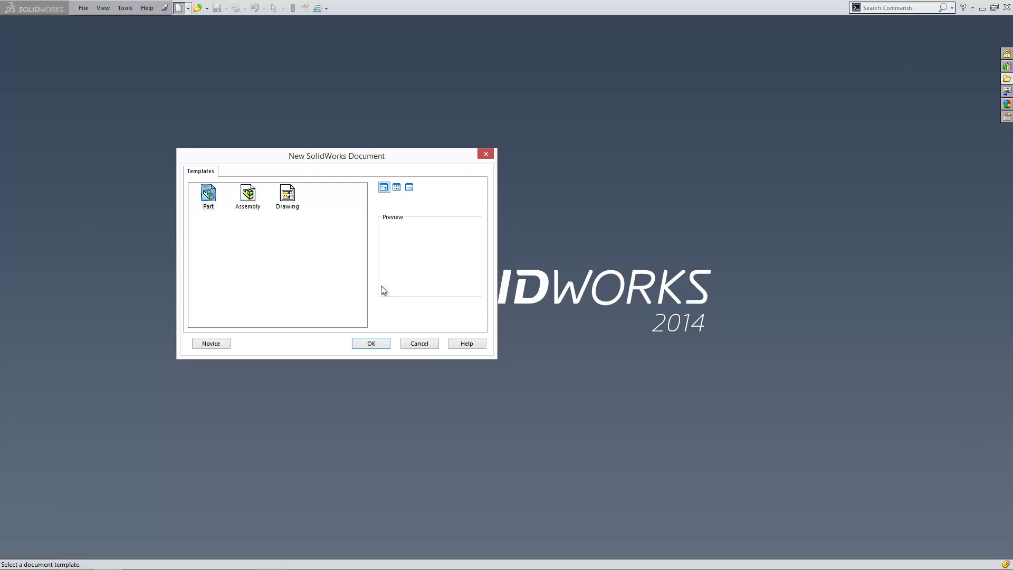
click(422, 347)
- Switch to File Explorer showing D:\Templates with the Innova templates and A3 sheet format
key(alt+Tab)
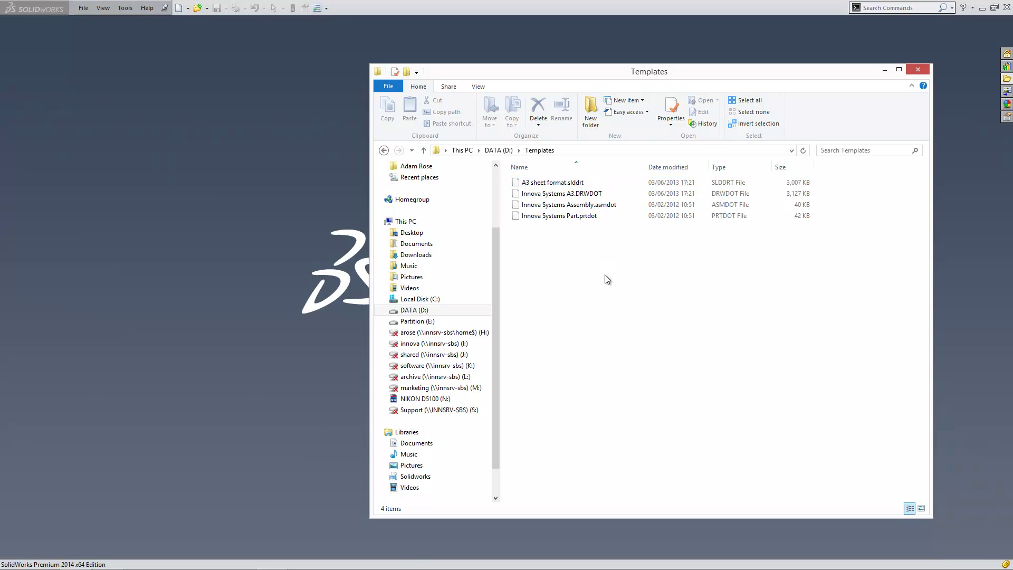
- Add D:\Templates to the Document Templates file locations in System Options and confirm the change
click(290, 54)
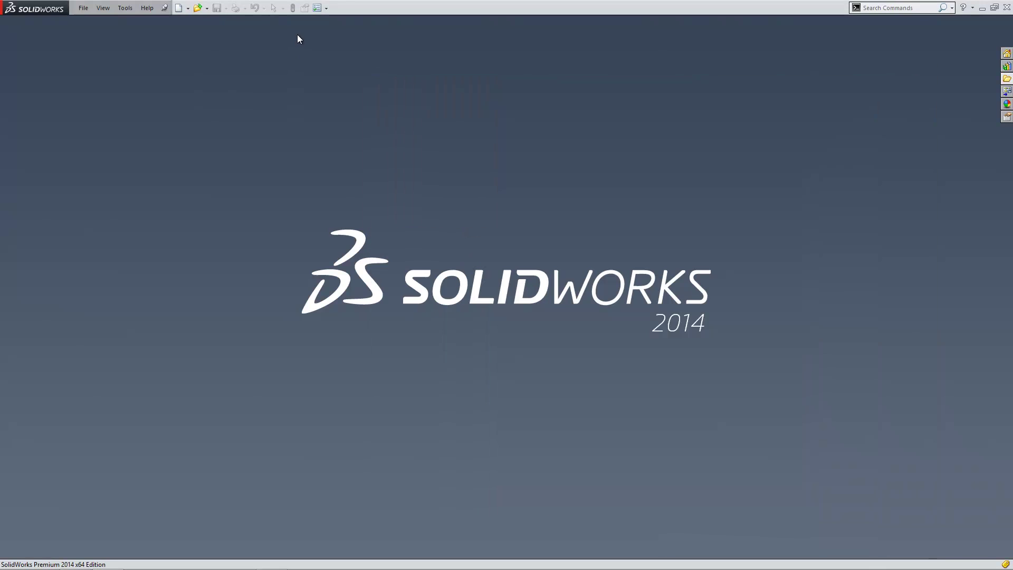
click(319, 8)
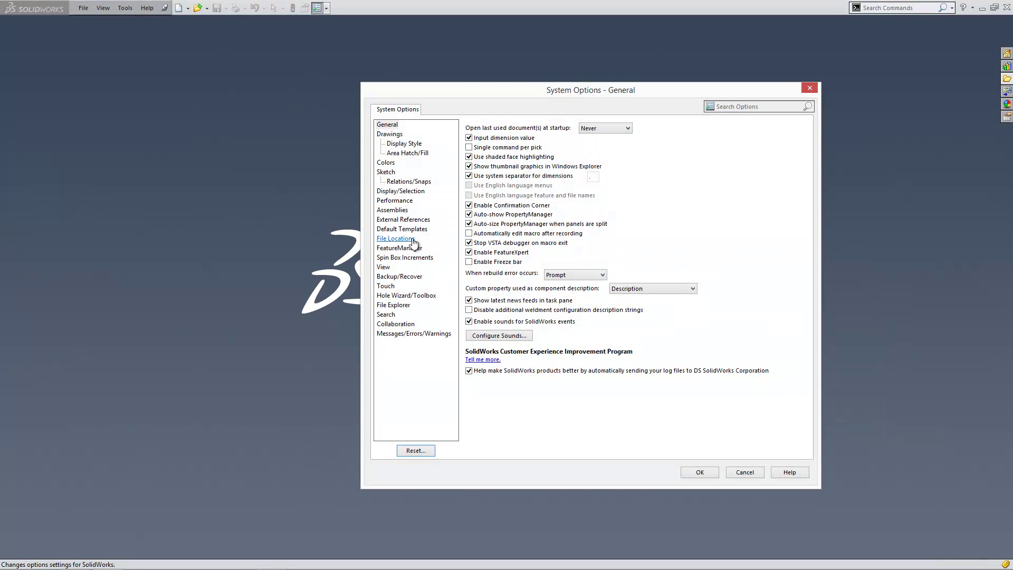
click(413, 241)
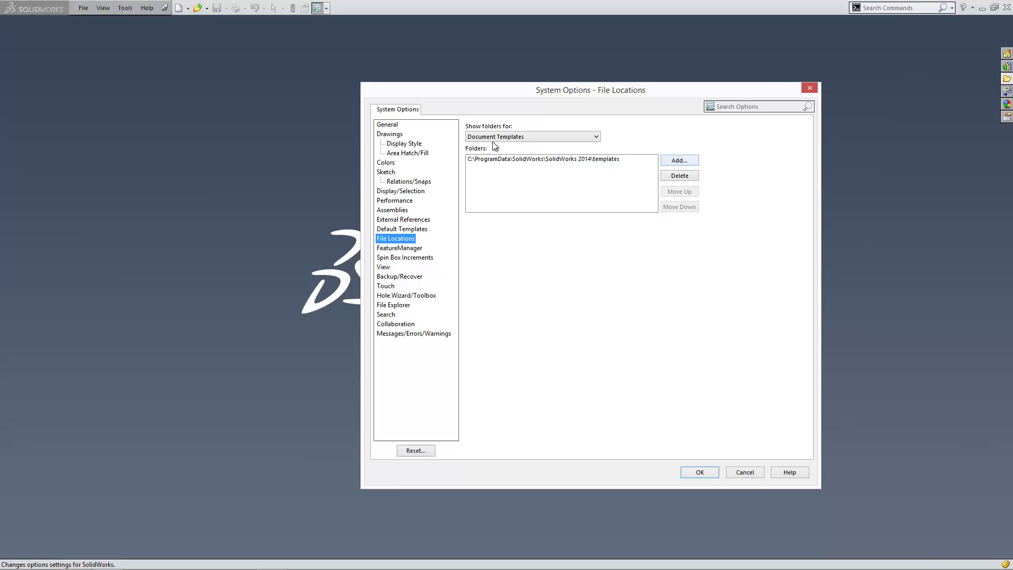
click(697, 160)
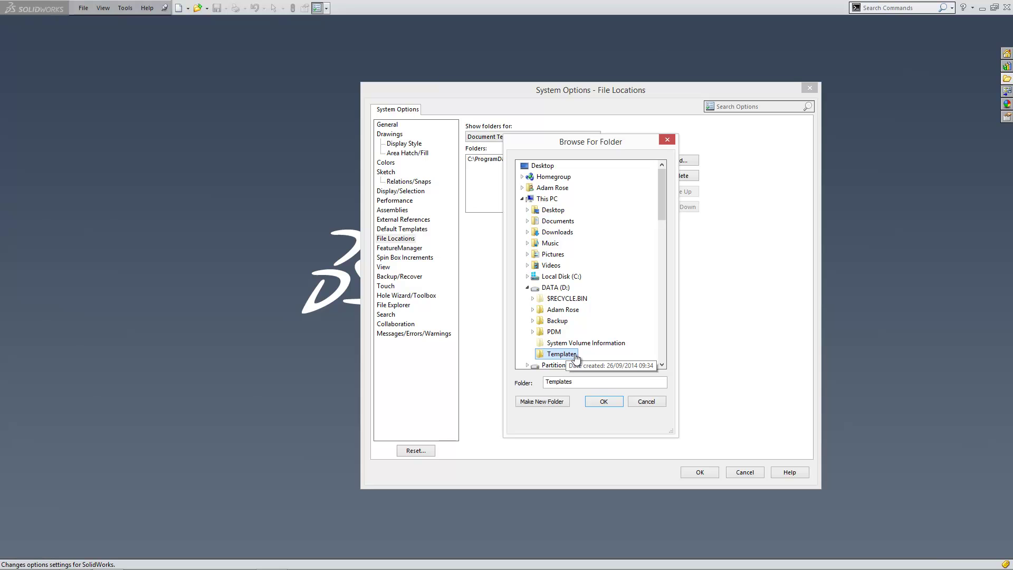
click(603, 402)
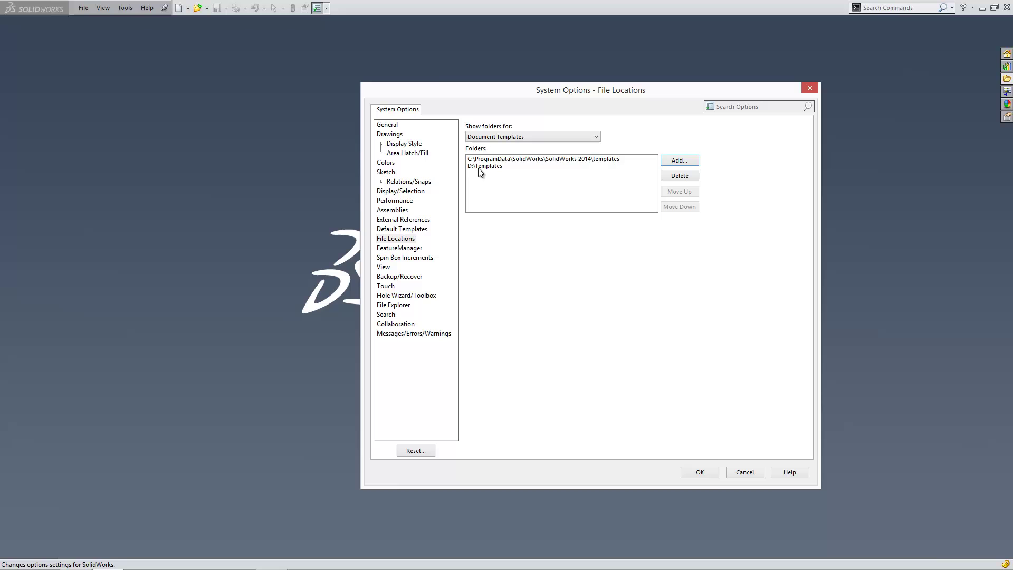
click(713, 473)
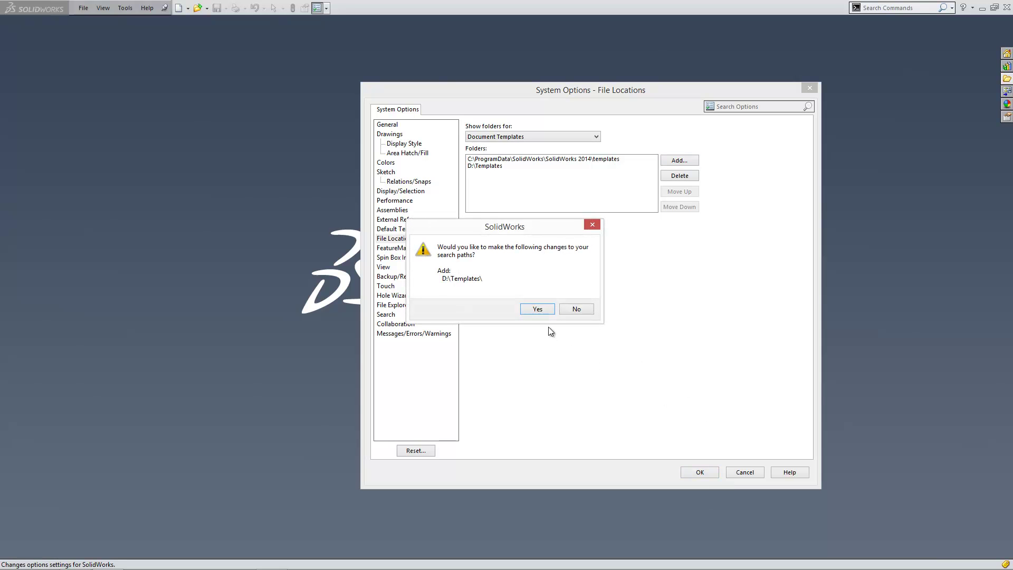
click(548, 311)
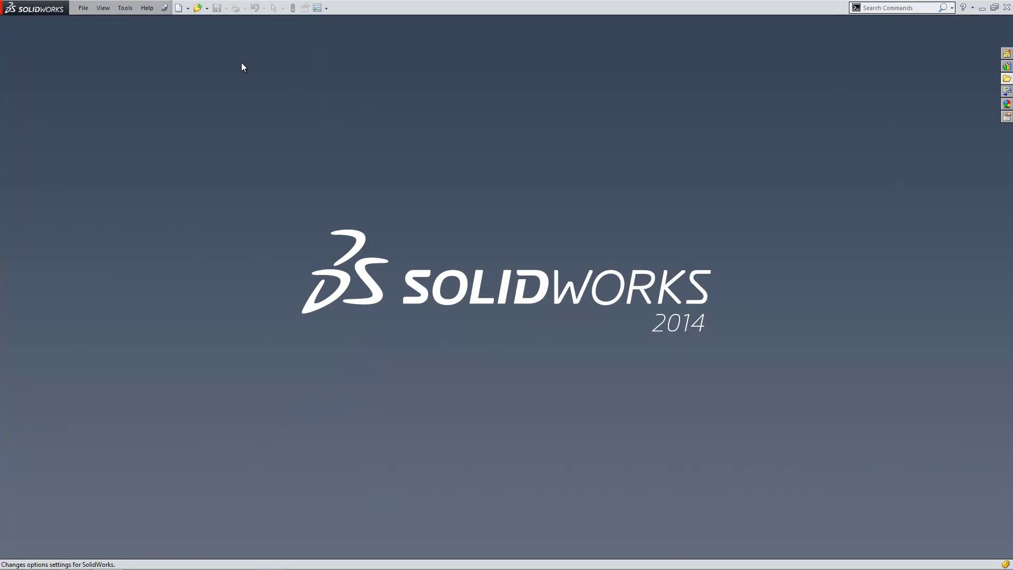
click(180, 8)
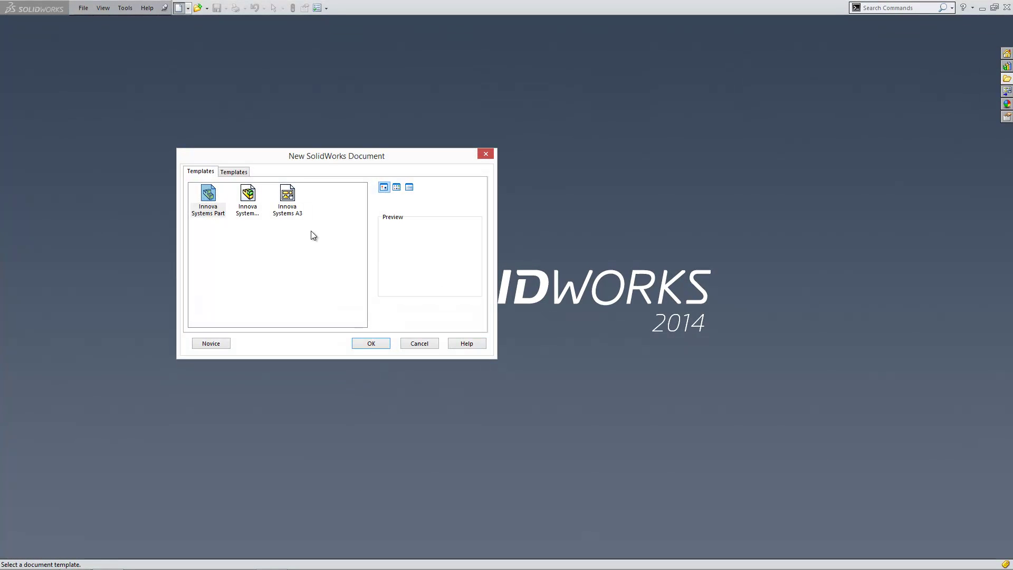
click(243, 173)
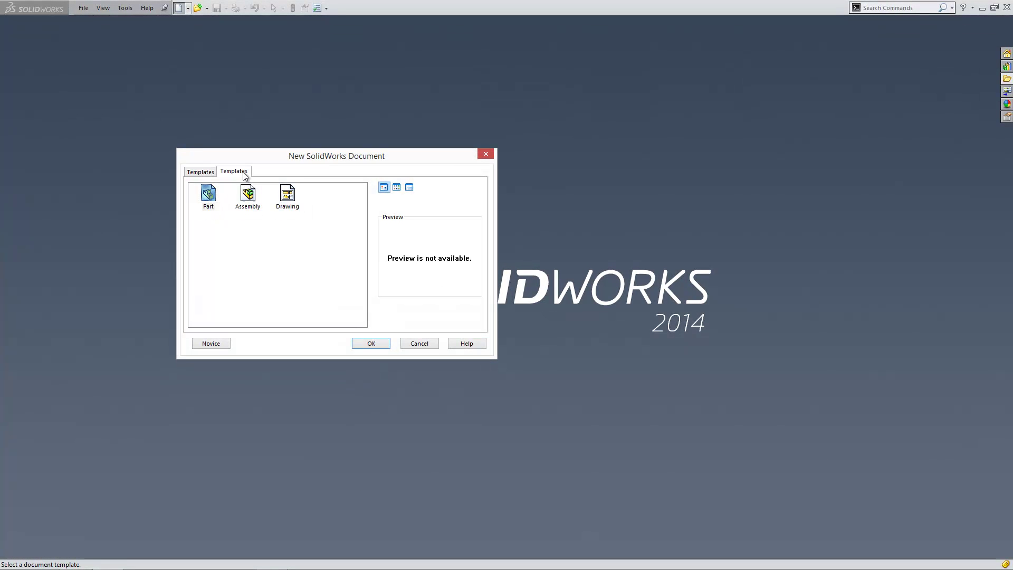
click(203, 172)
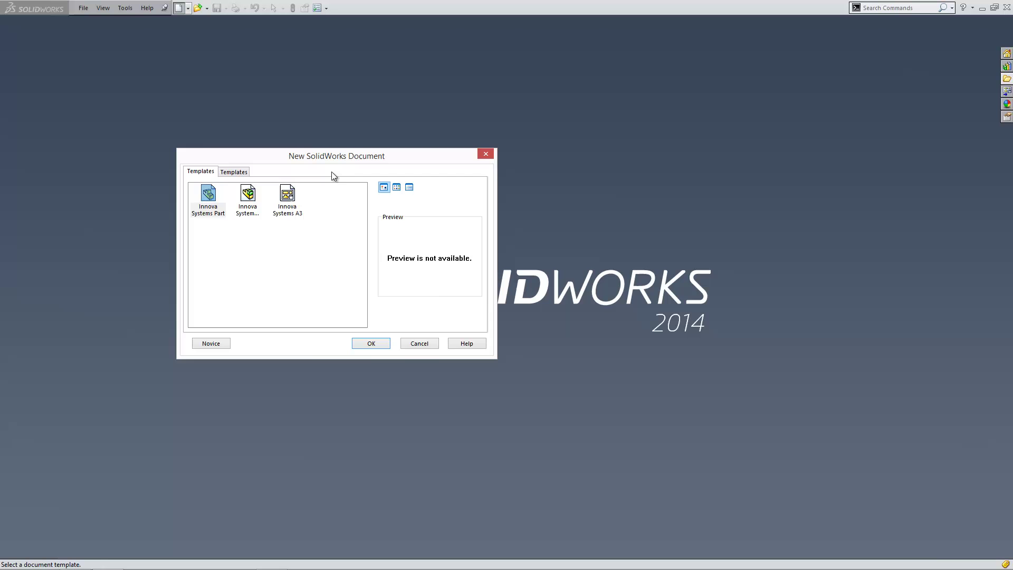
click(436, 347)
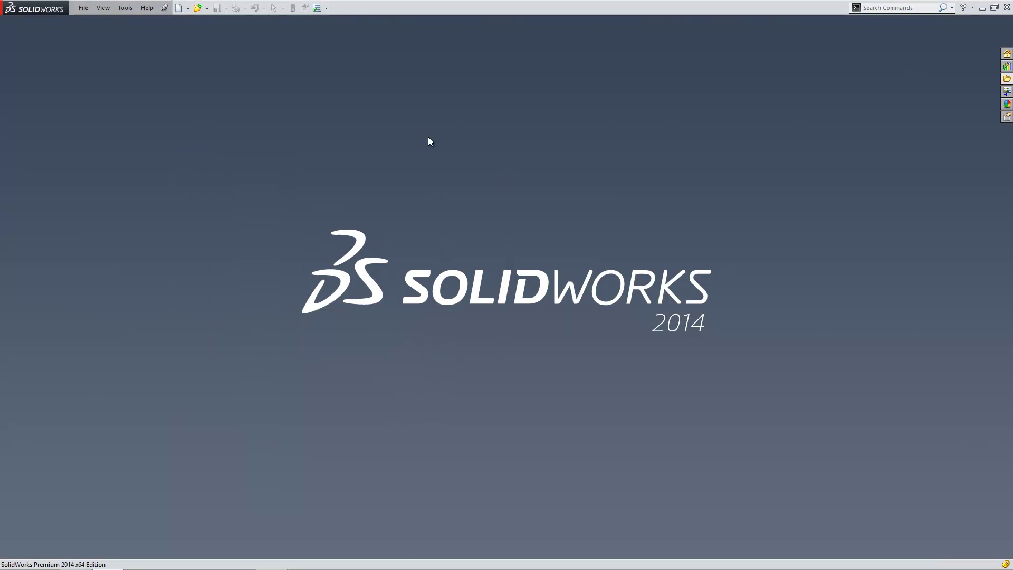
- Add D:\Templates as a Sheet Formats file location alongside the default folder
click(317, 8)
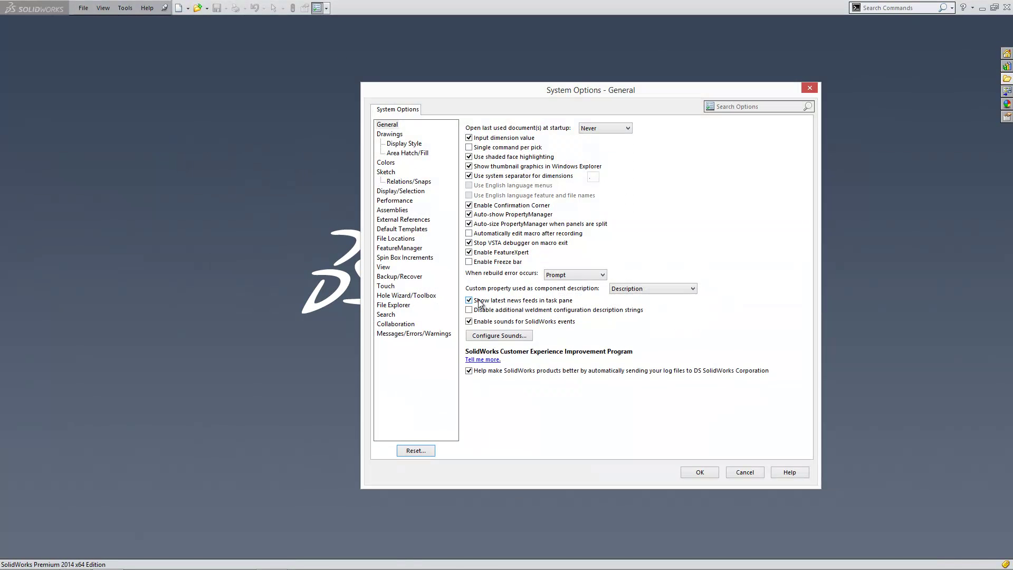
click(412, 235)
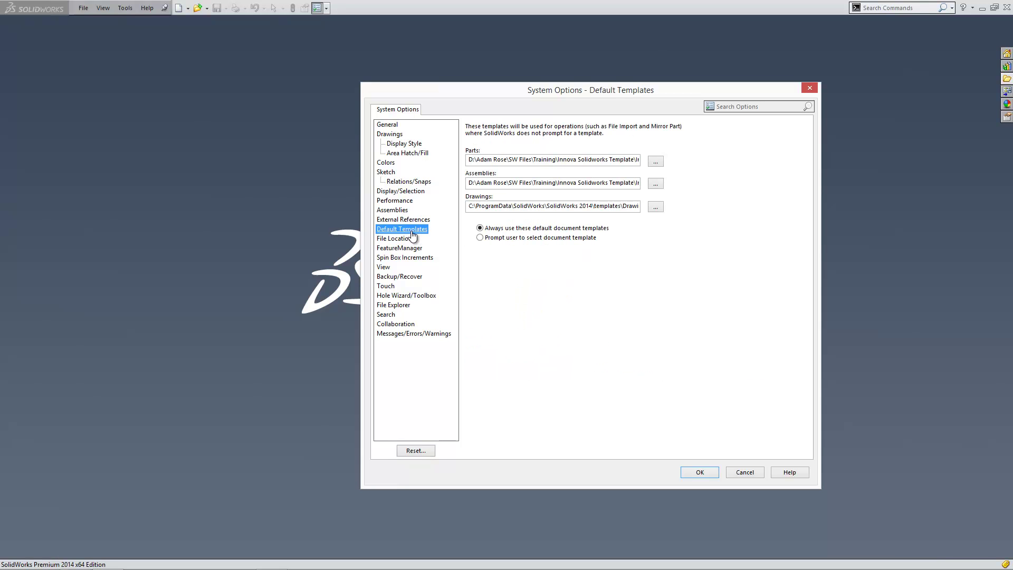
click(413, 236)
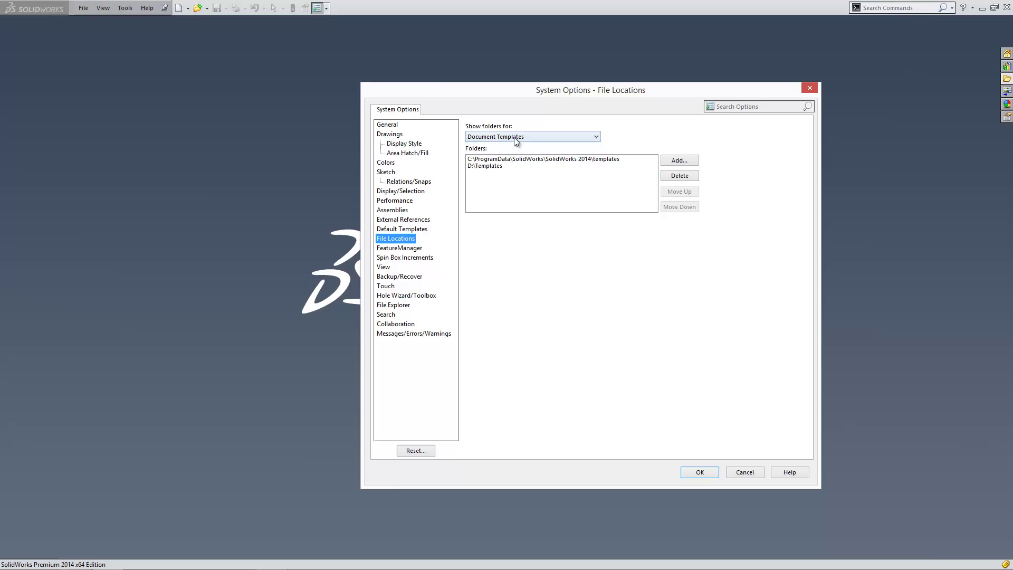
click(530, 135)
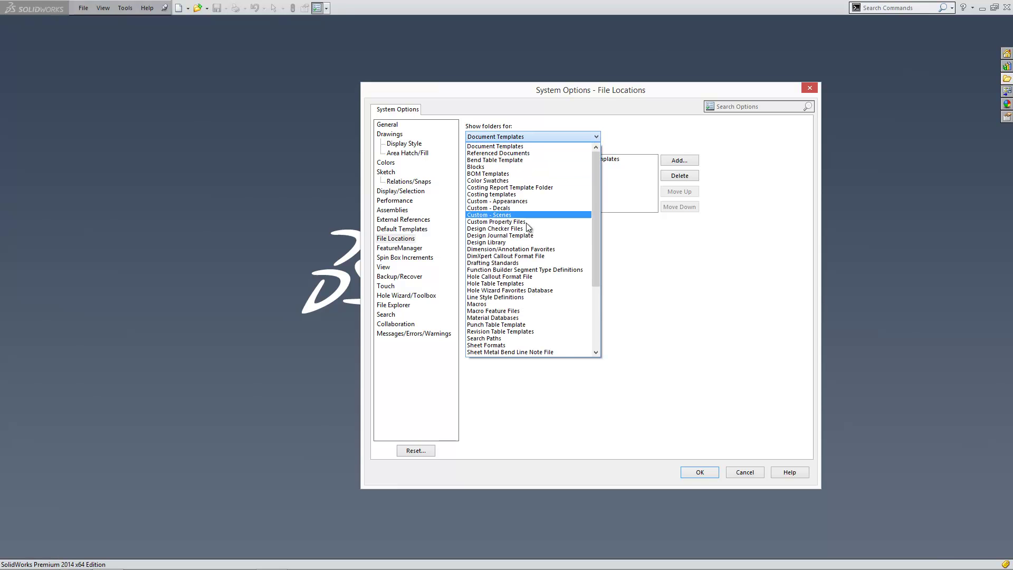
scroll(526, 232, down, 4)
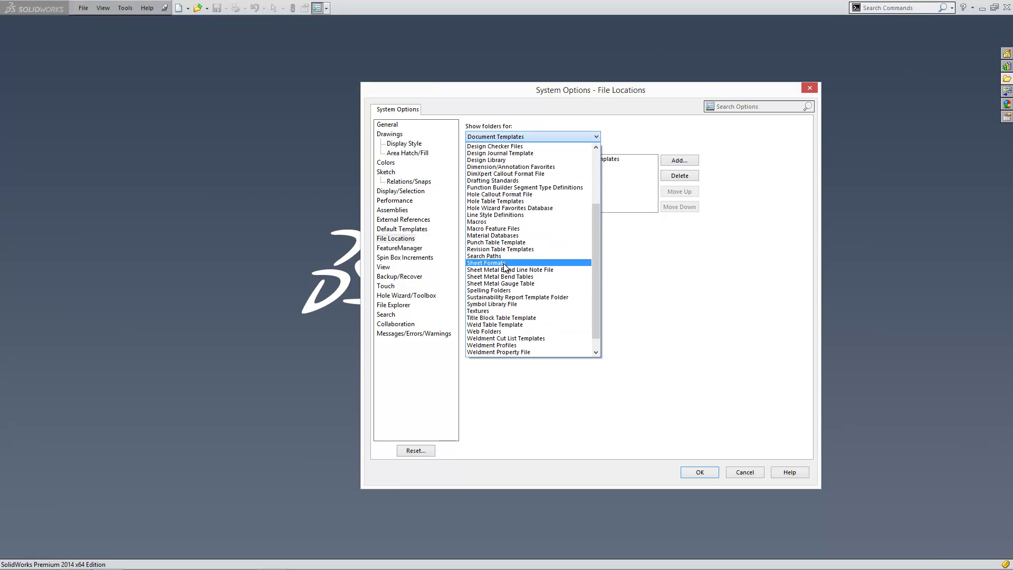
click(504, 263)
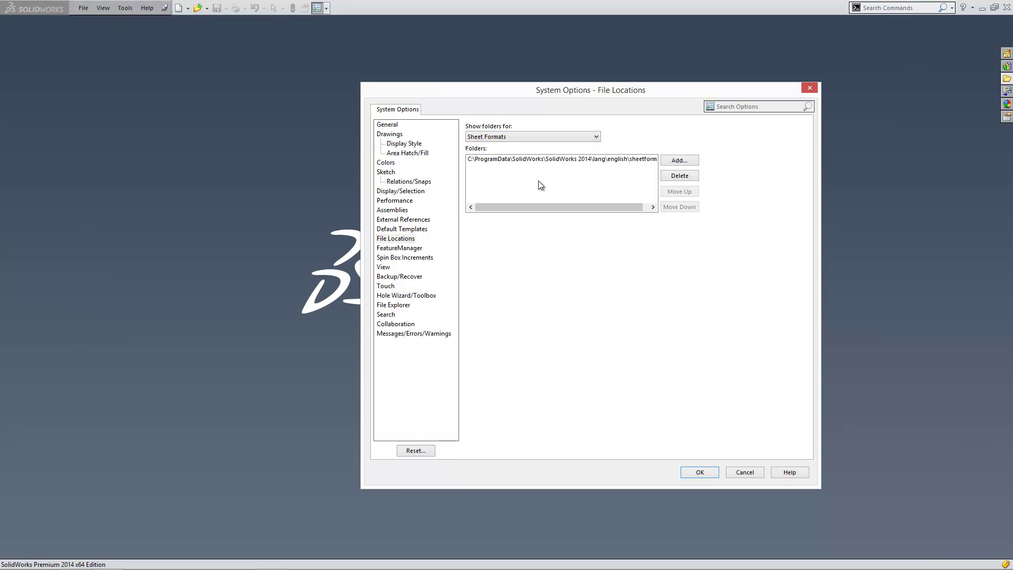
click(679, 160)
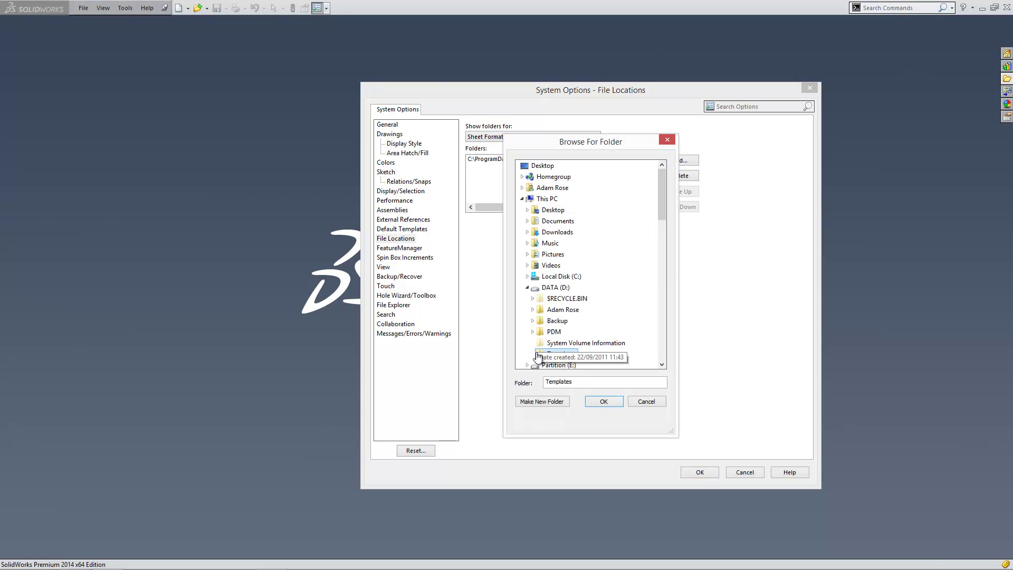
click(602, 403)
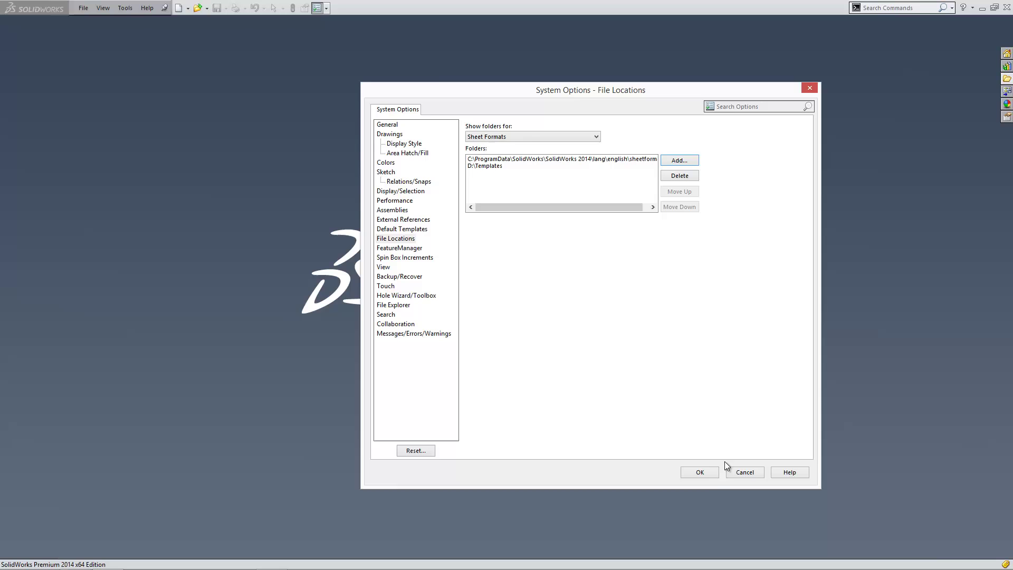
click(700, 472)
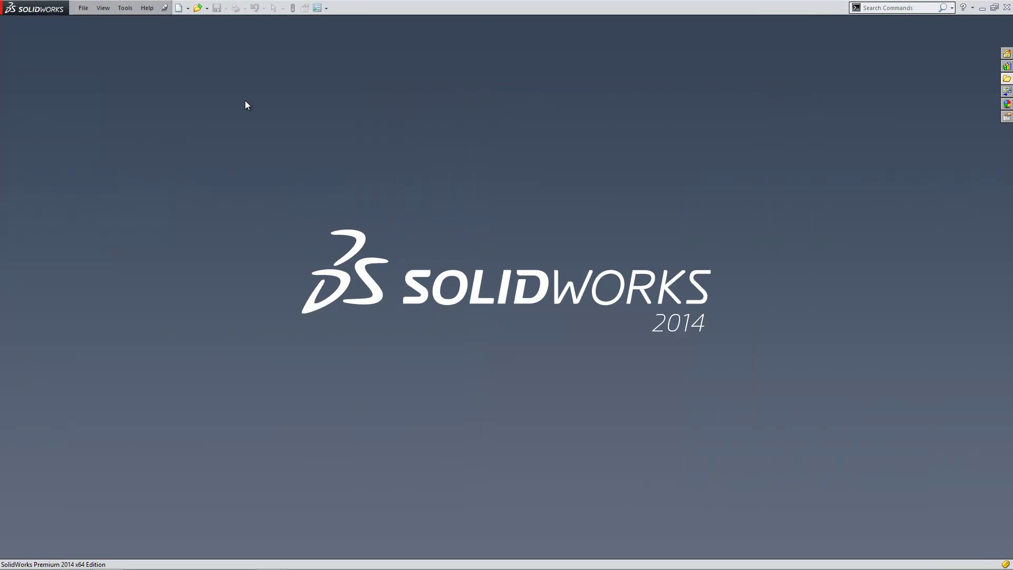
- Start a test drawing from the standard Drawing template, confirm A3 sheet format is listed, then close Draw5
click(181, 9)
click(234, 171)
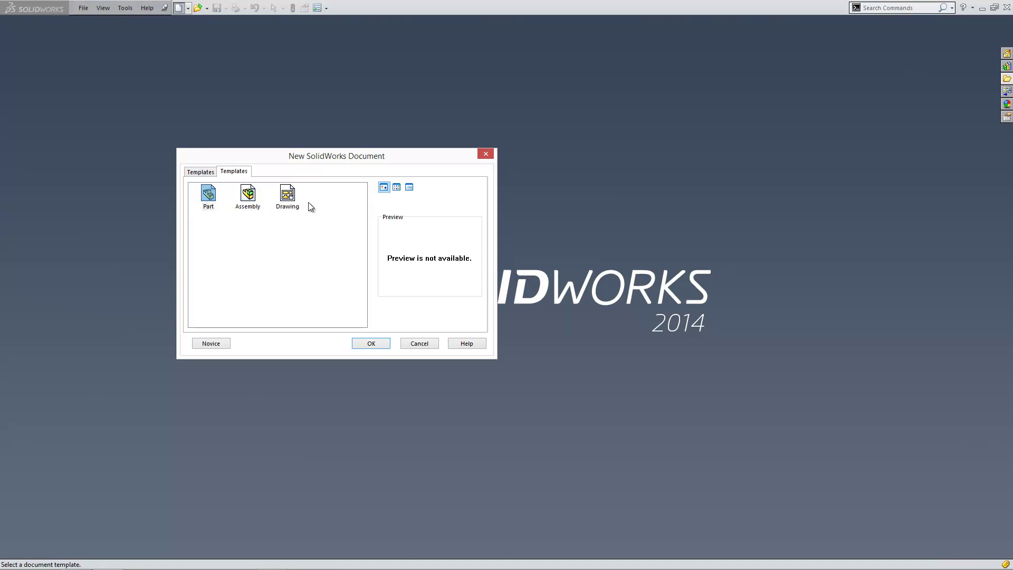
click(294, 194)
click(380, 344)
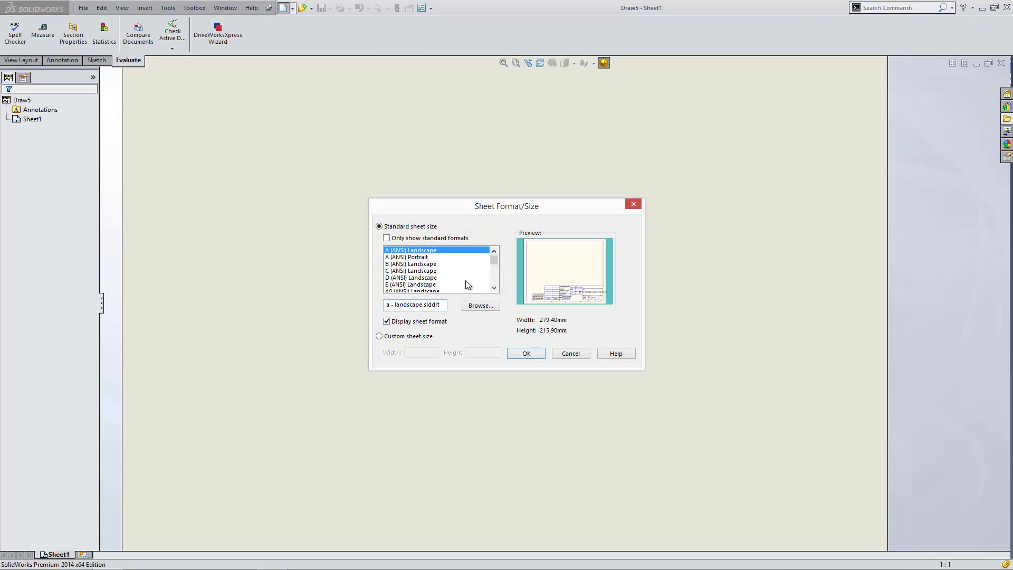
drag(495, 261, 499, 289)
click(424, 286)
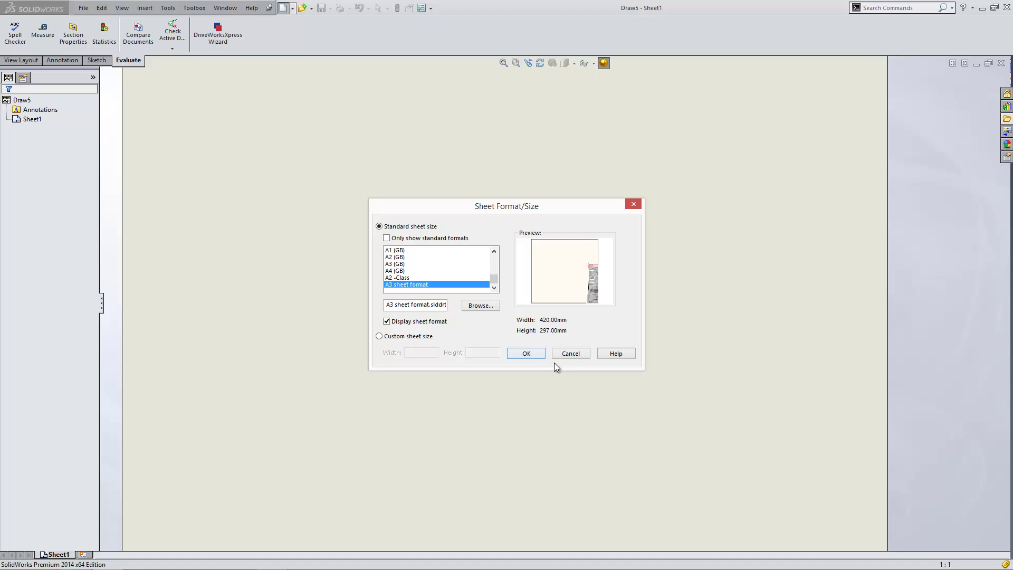
click(574, 355)
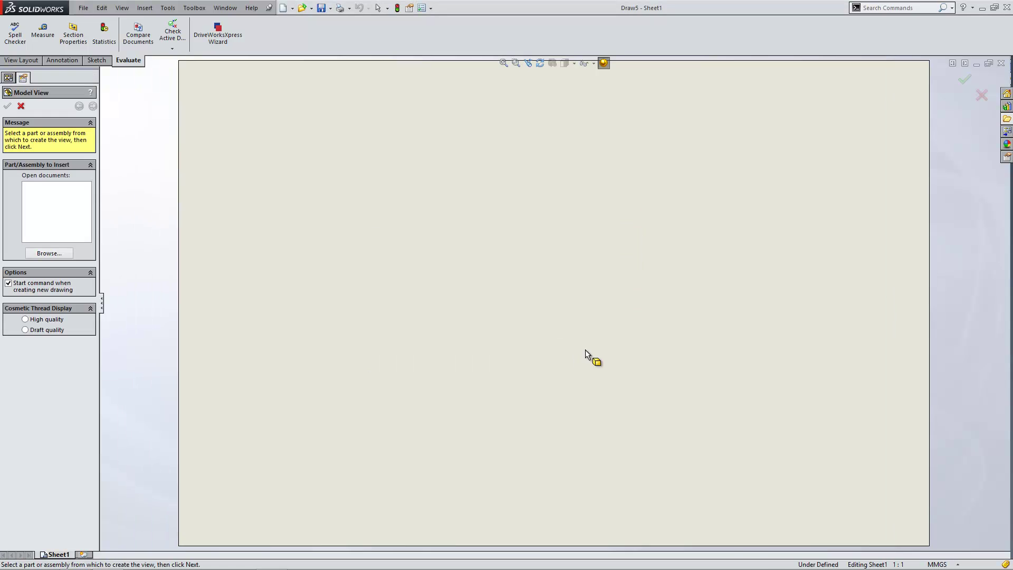
click(1000, 62)
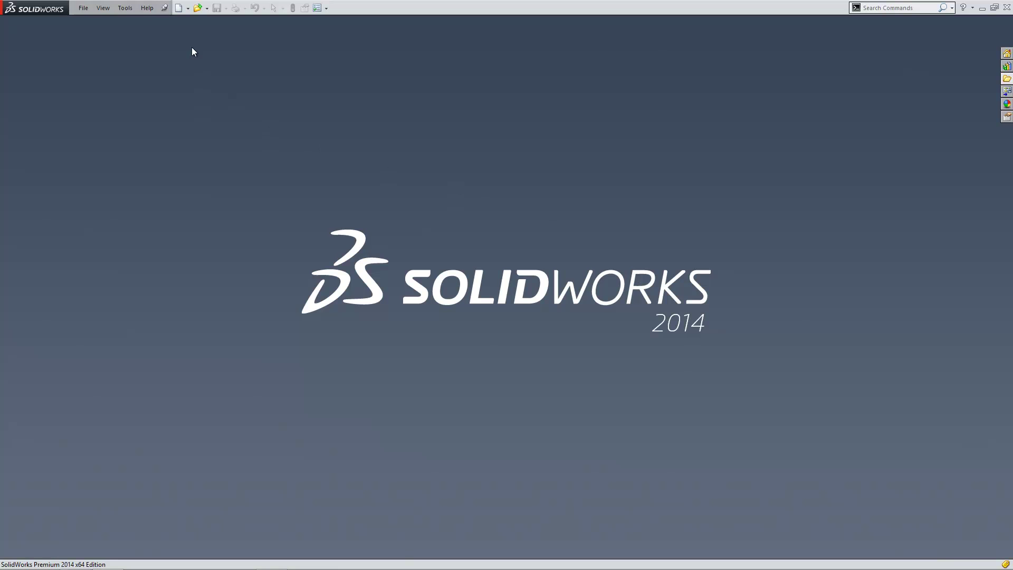
- Create a new drawing from the Innova Systems A3 template, skipping the model view insertion
click(180, 11)
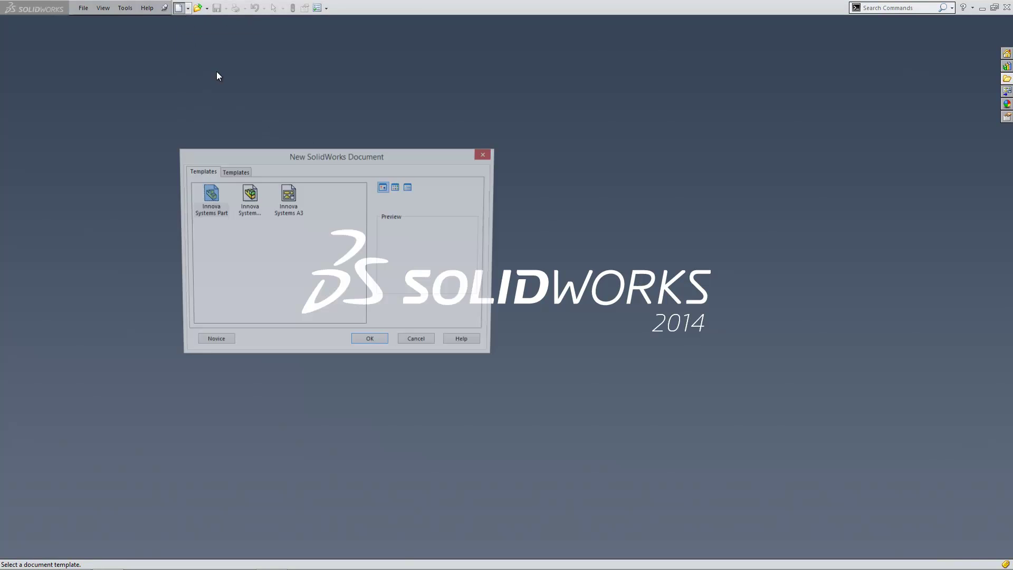
click(288, 203)
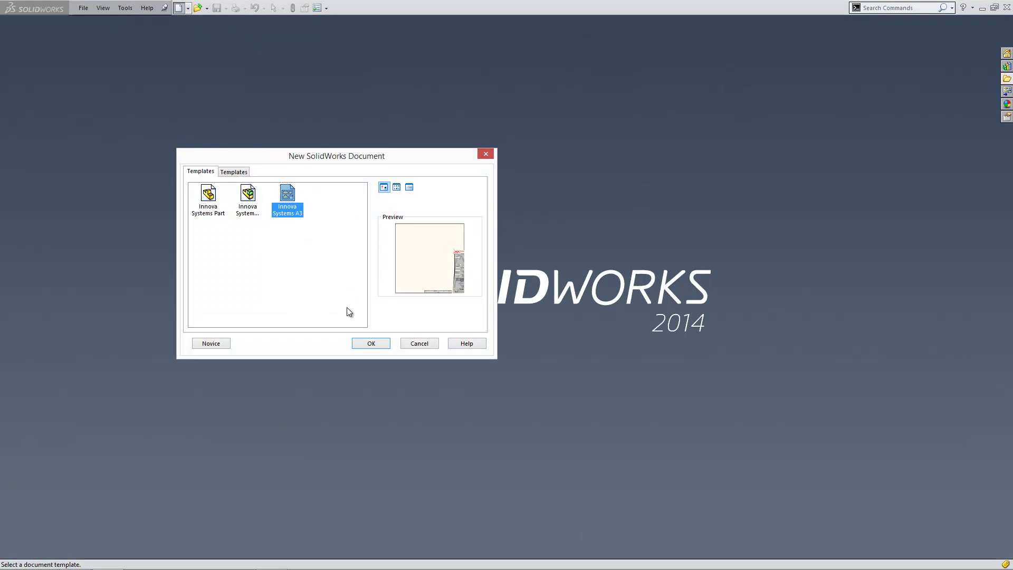
click(376, 344)
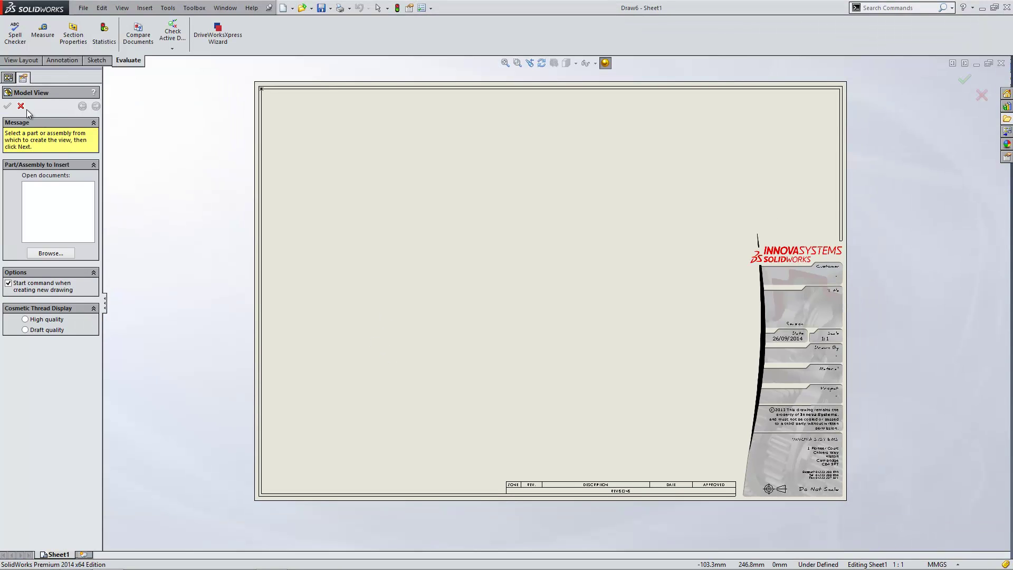
click(21, 106)
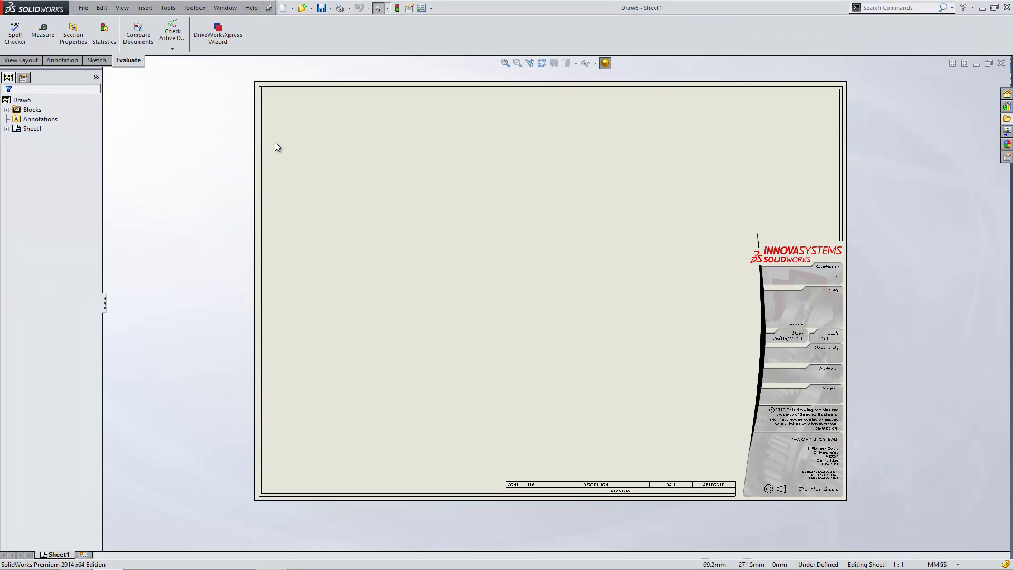
- Set Sheet1's properties to use the A3 sheet format (420 × 297 mm)
right_click(446, 185)
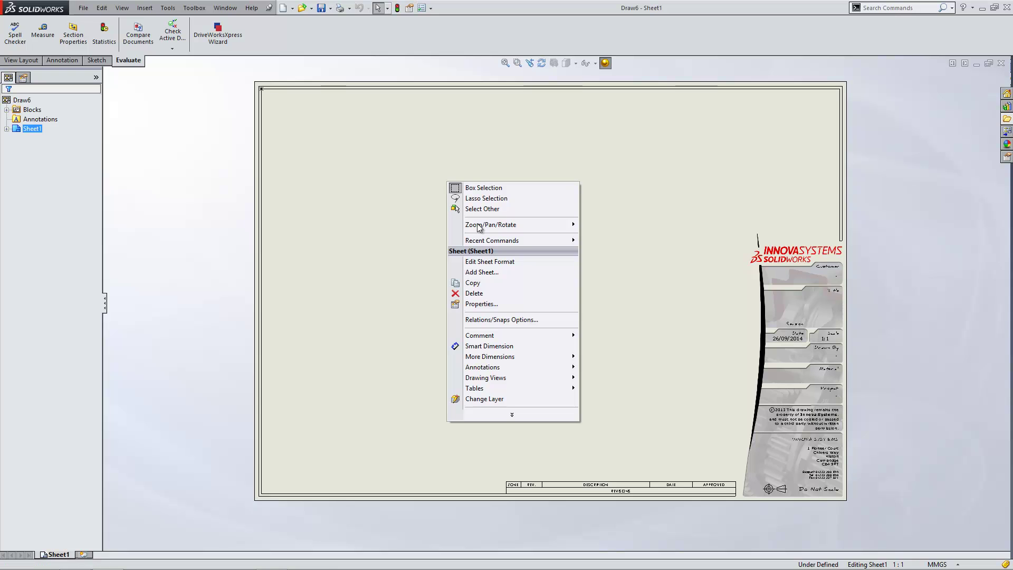
click(510, 306)
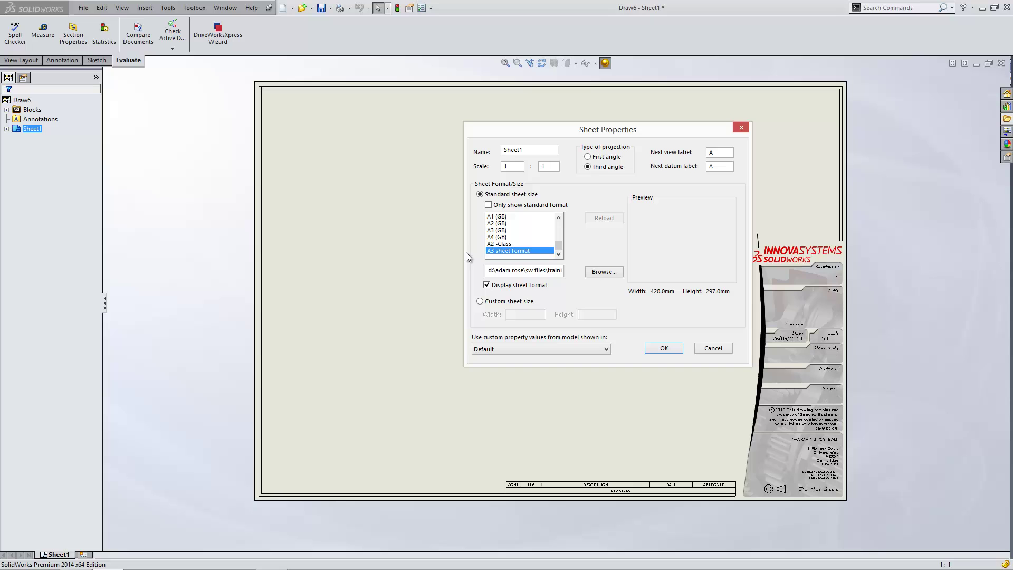
click(498, 245)
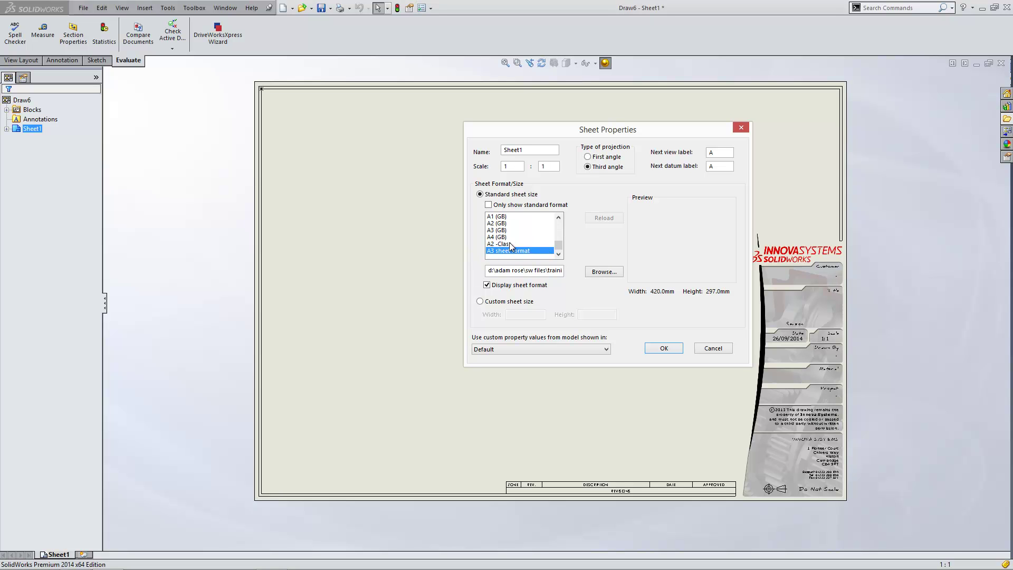
drag(558, 244, 538, 260)
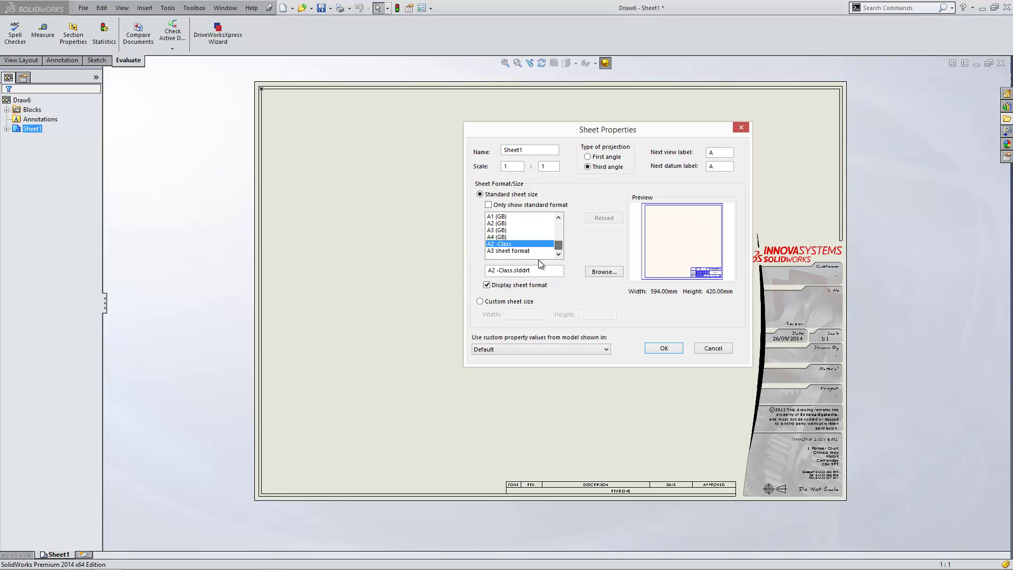
click(521, 251)
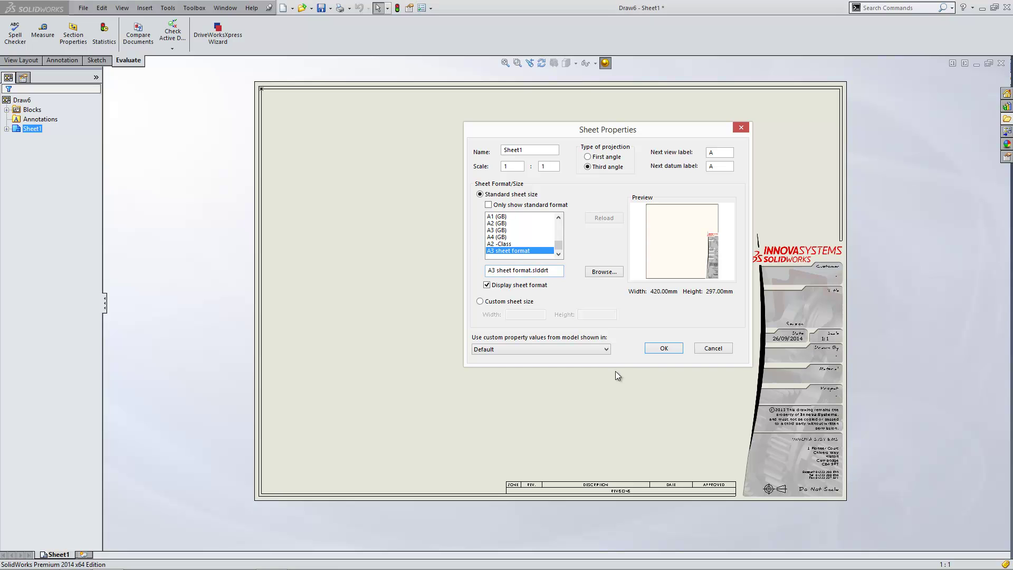
click(674, 349)
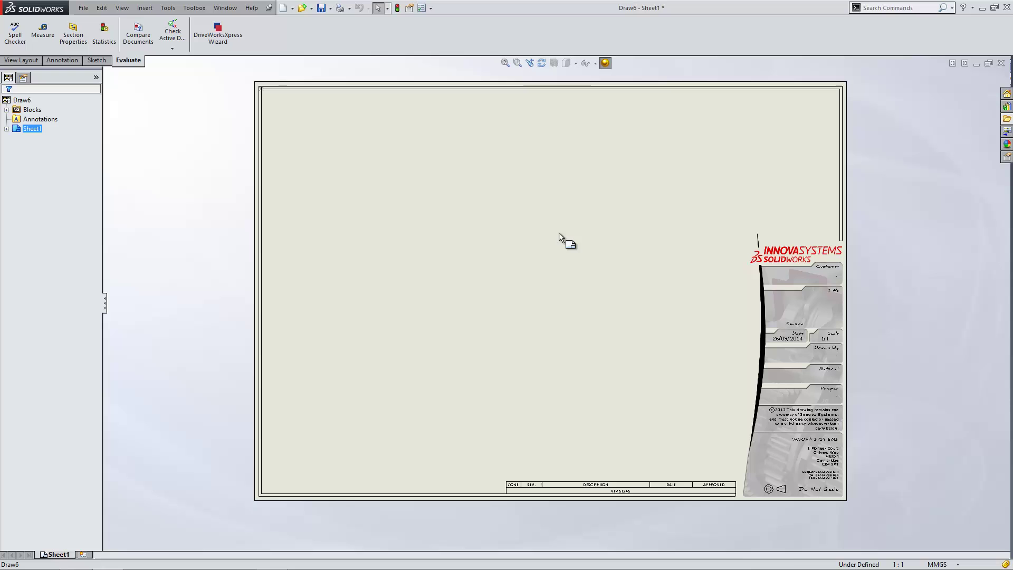
- Locate D:\Templates as the Drawing Templates (*.drwdot) save location in Save As, then cancel without saving
click(330, 8)
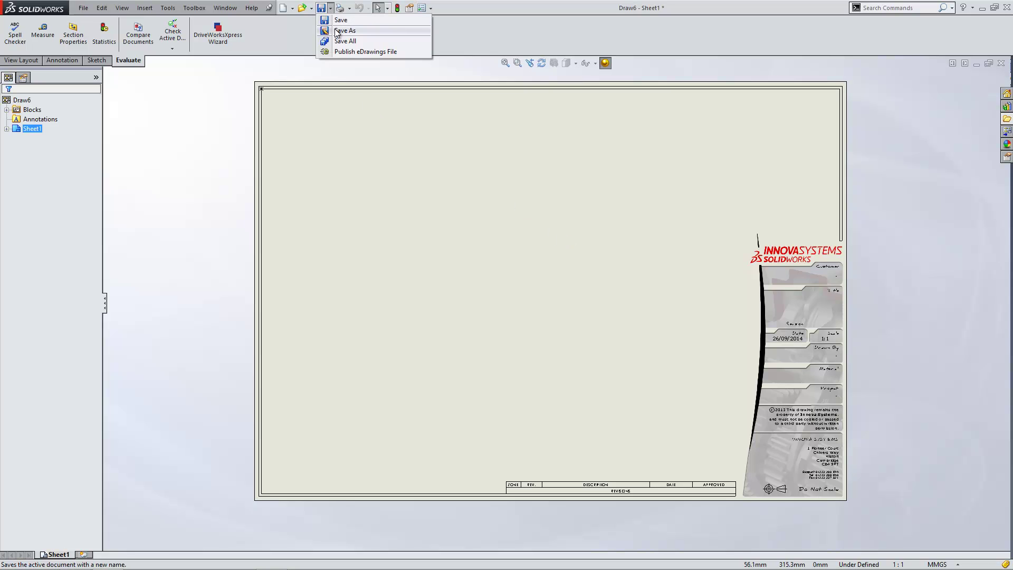
click(341, 31)
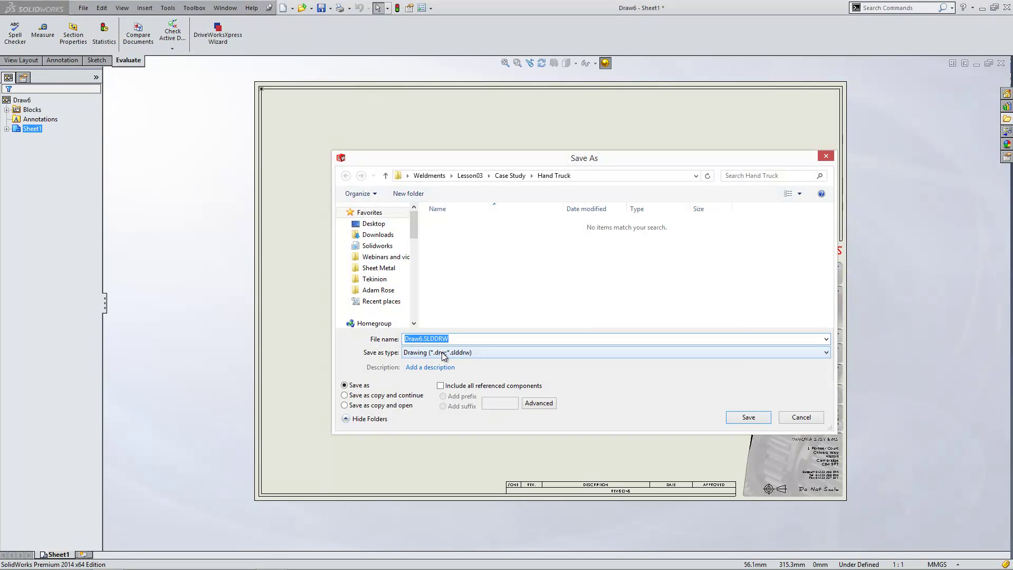
click(444, 353)
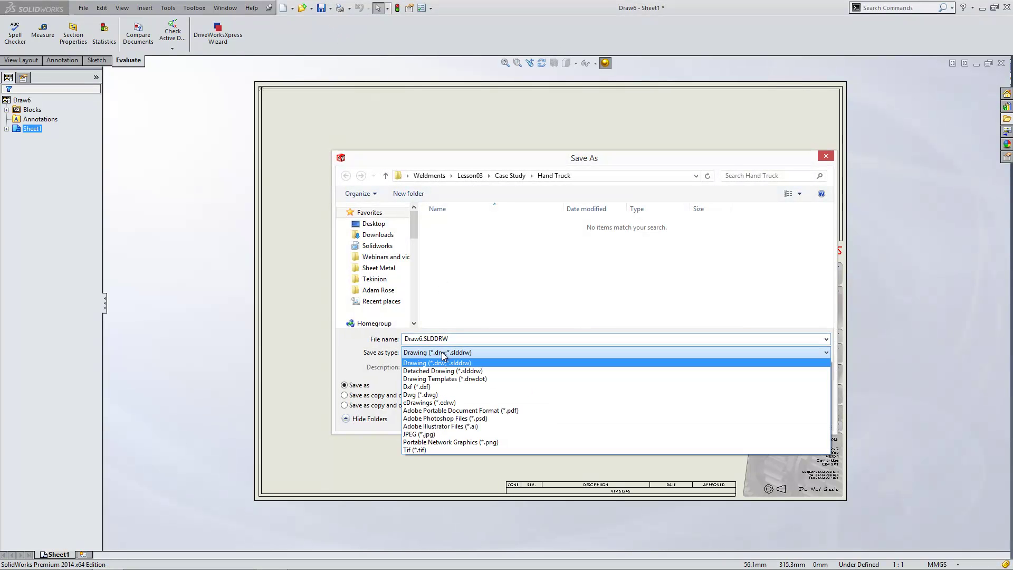
click(474, 379)
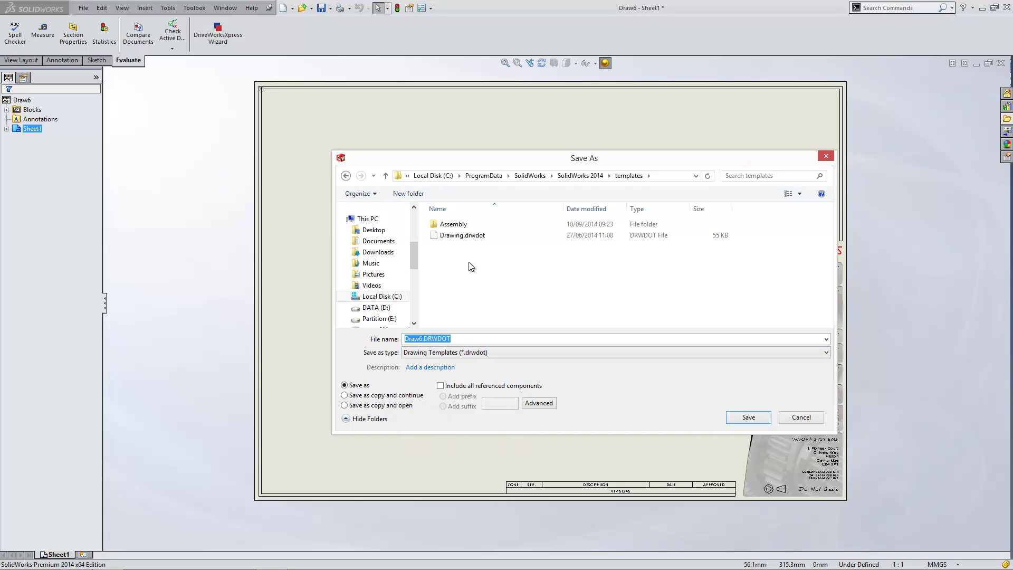
click(382, 308)
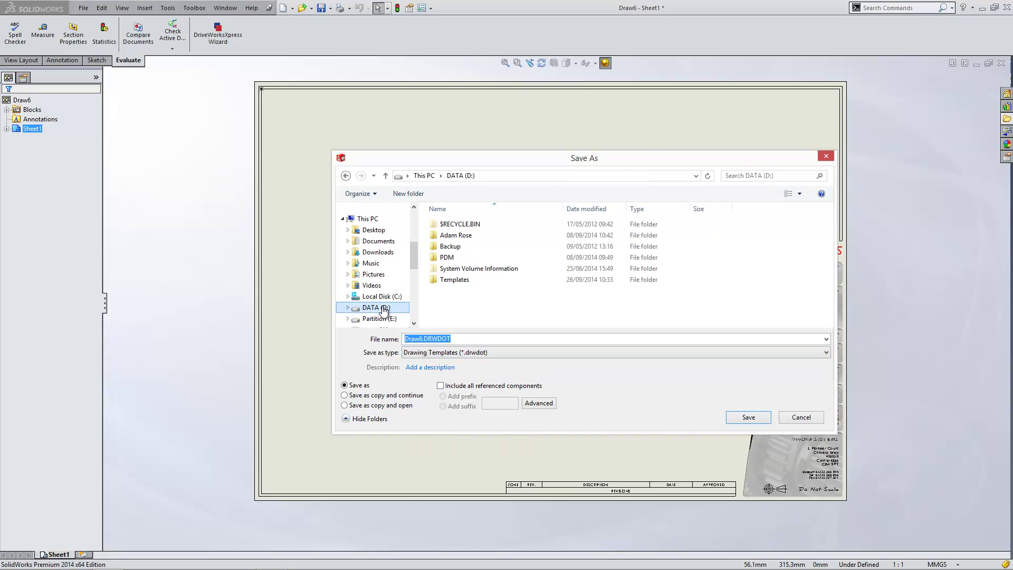
double_click(463, 279)
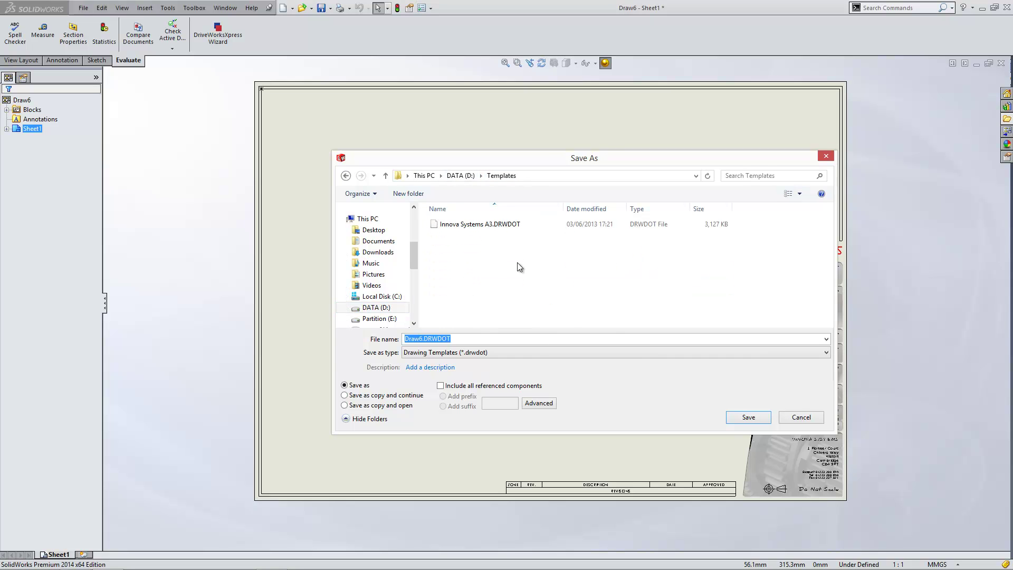
click(817, 418)
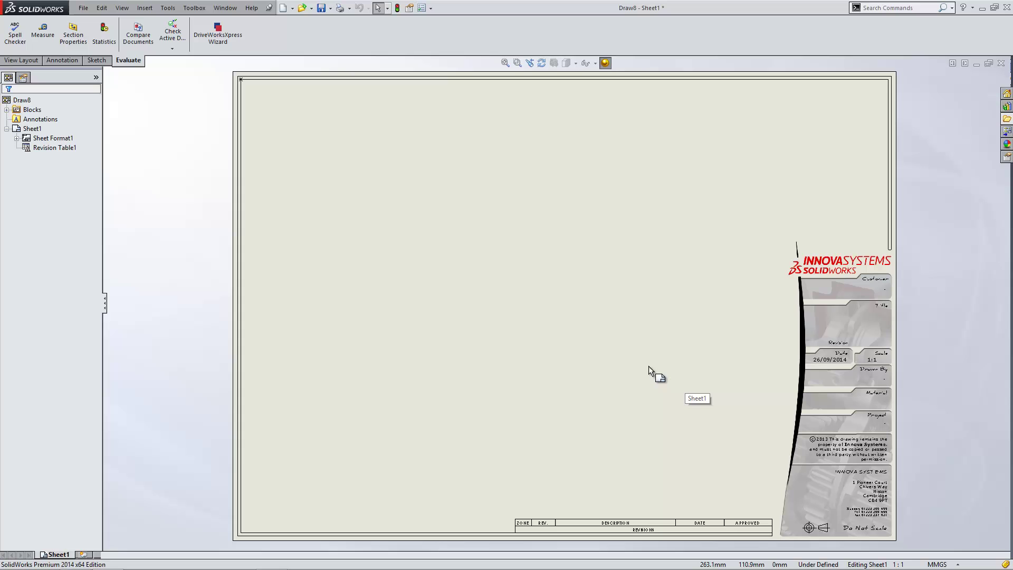
- Add Sheet2 to the drawing, accepting the missing sheet format warning and leaving it blank
click(85, 554)
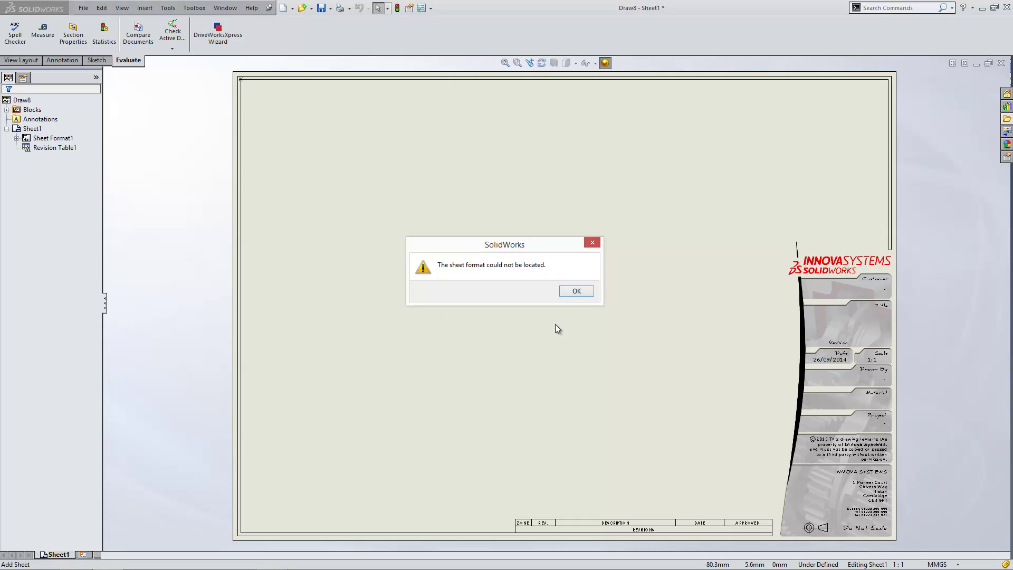
click(577, 291)
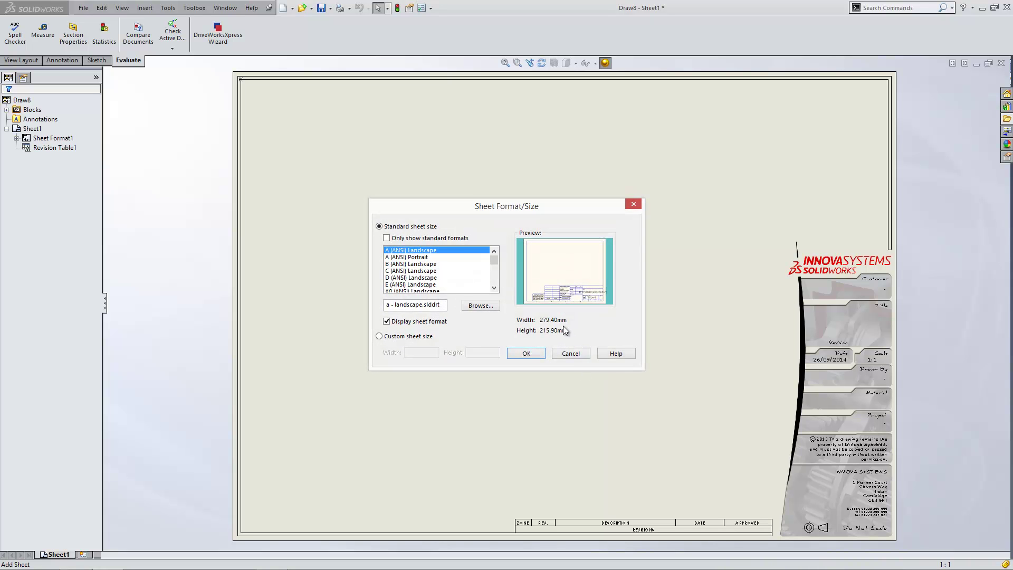
click(574, 353)
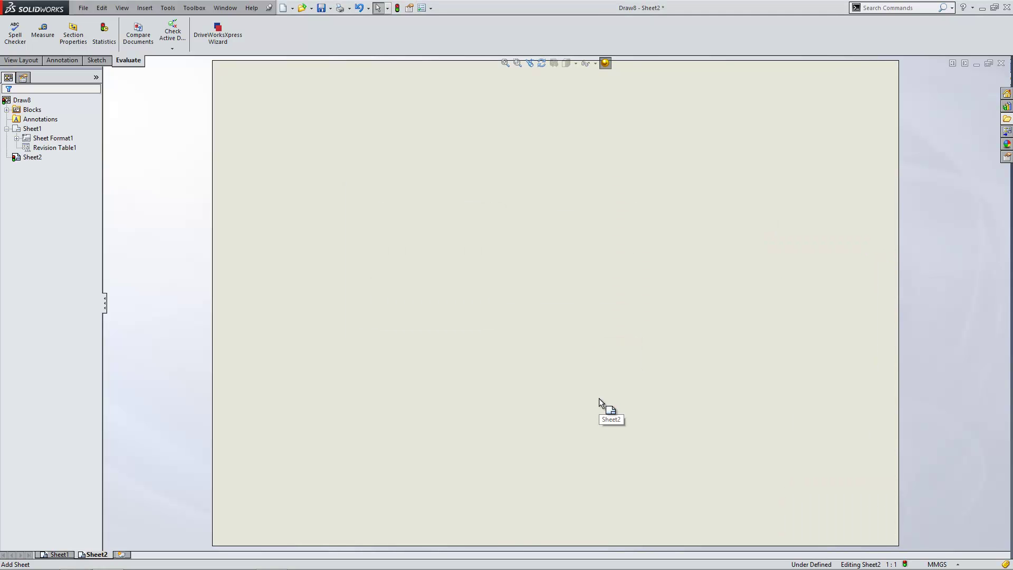